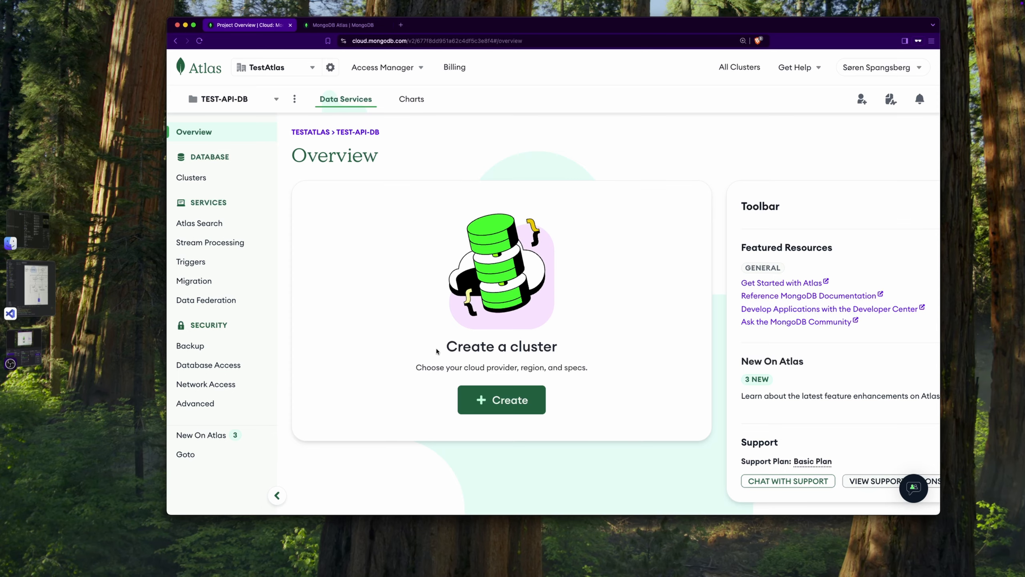
# Start creating a new cluster in the TEST-API-DB project and choose the free M0 tier
pyautogui.scroll(-3, 436, 350)
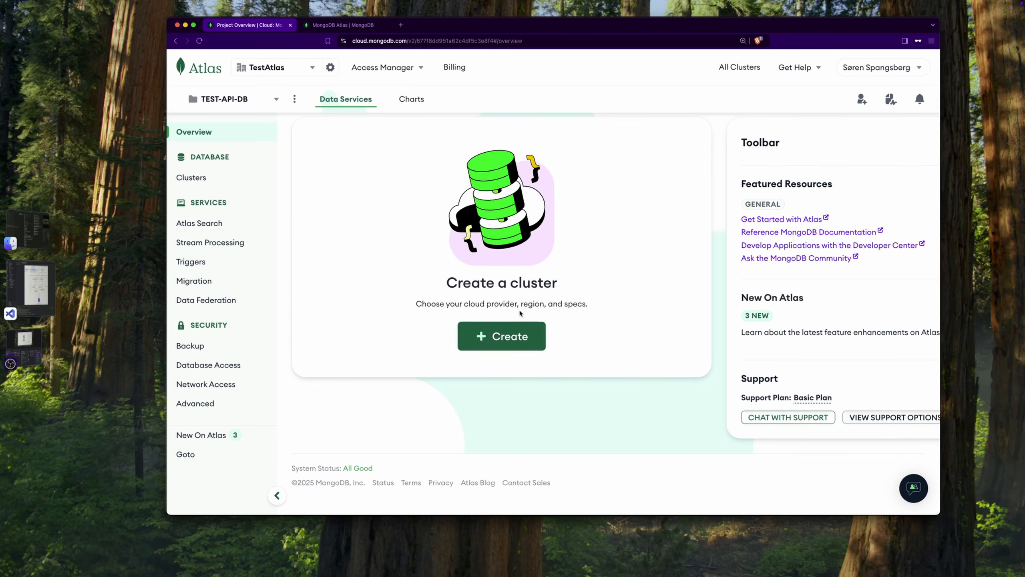
pyautogui.click(508, 337)
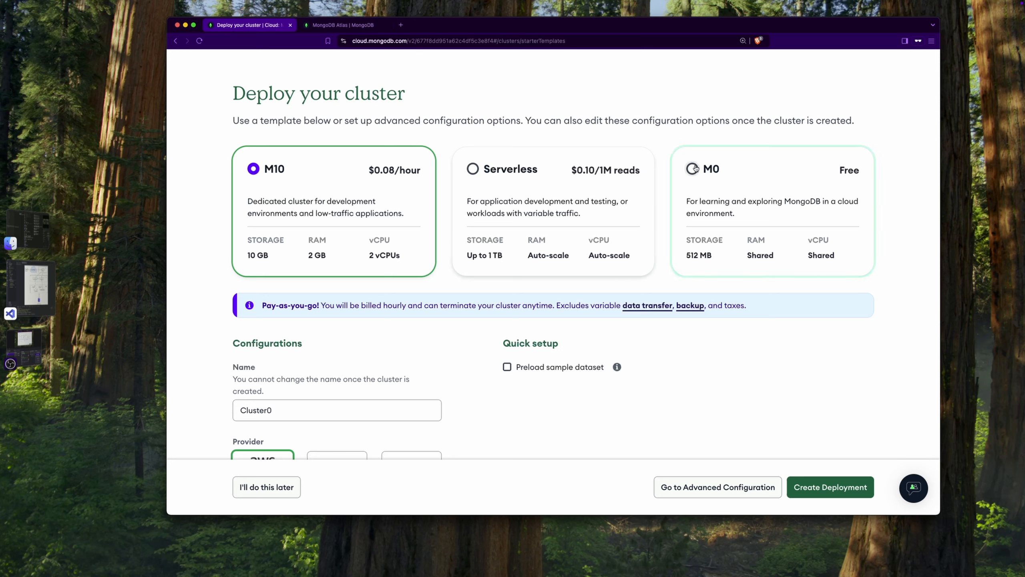
pyautogui.click(692, 169)
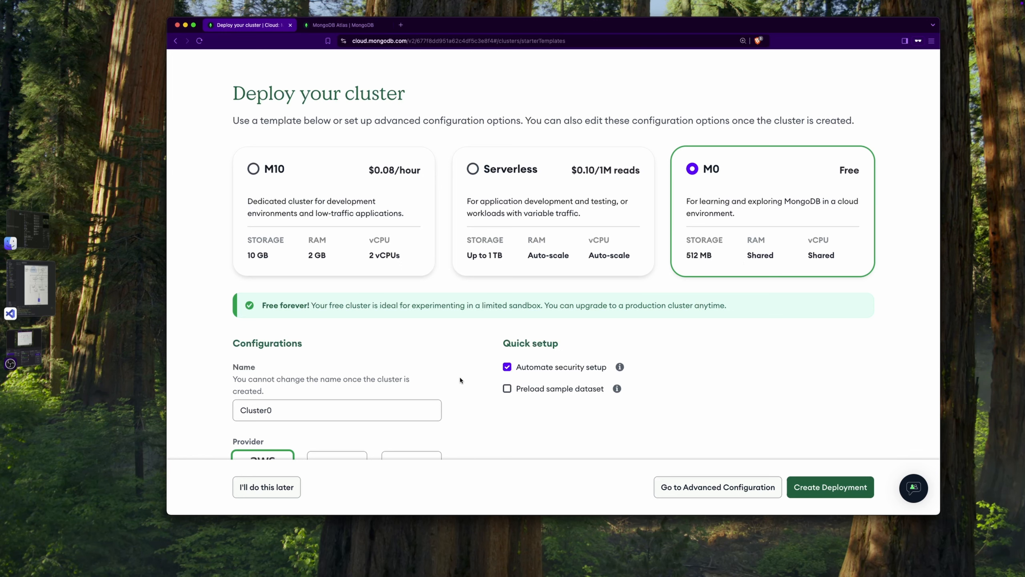
# Keep the cluster name Cluster0 and the AWS provider, and set the region to Frankfurt (eu-central-1)
pyautogui.scroll(-5, 460, 380)
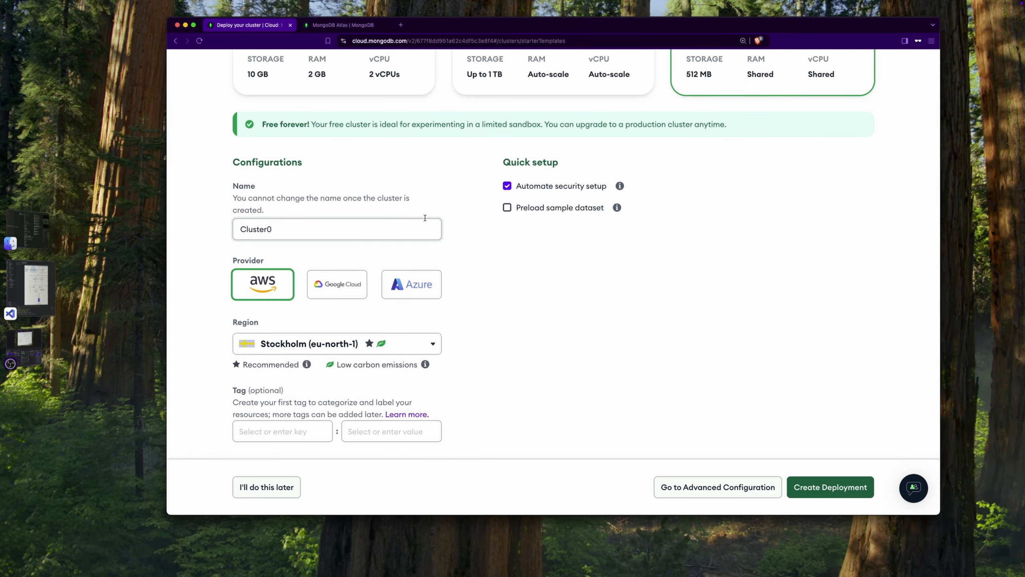
pyautogui.click(278, 226)
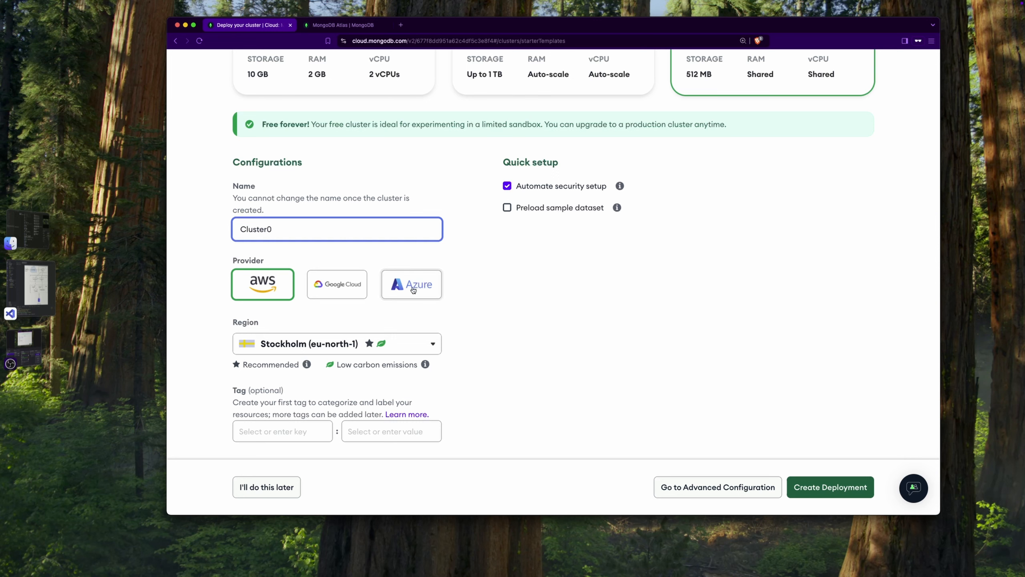
pyautogui.click(431, 345)
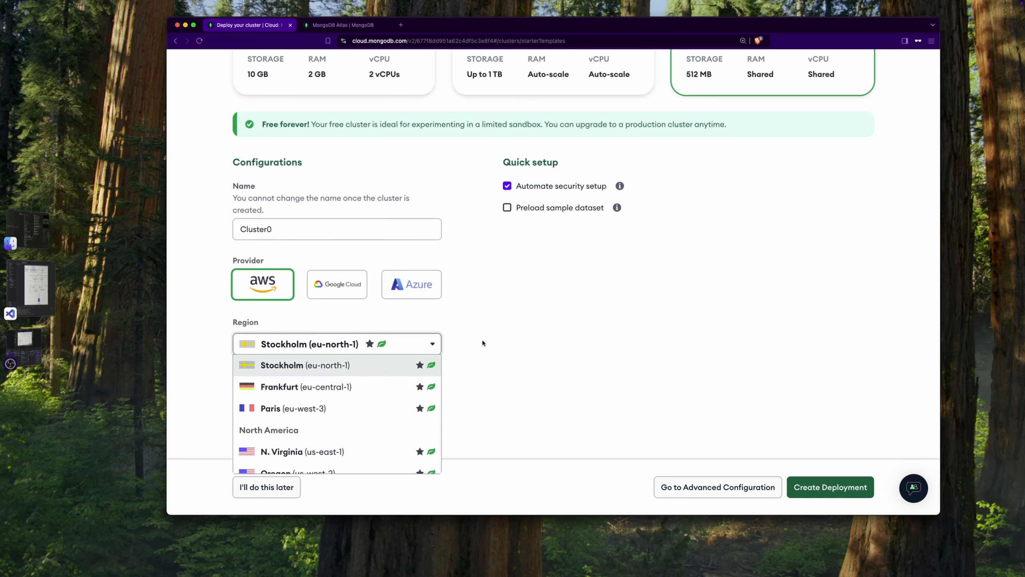
pyautogui.scroll(-2, 482, 341)
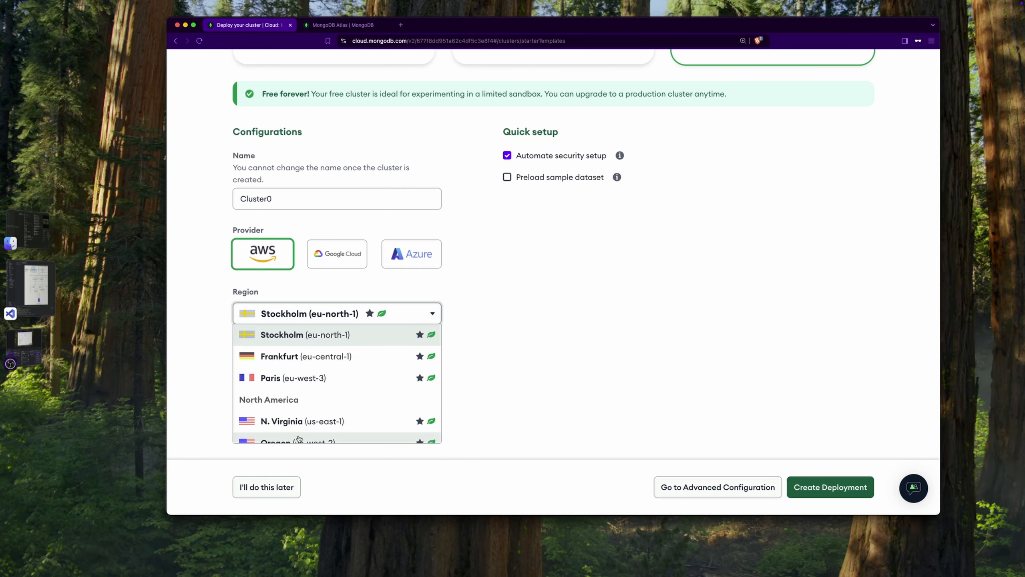
pyautogui.scroll(-10, 304, 376)
pyautogui.scroll(-2, 303, 376)
pyautogui.scroll(10, 300, 378)
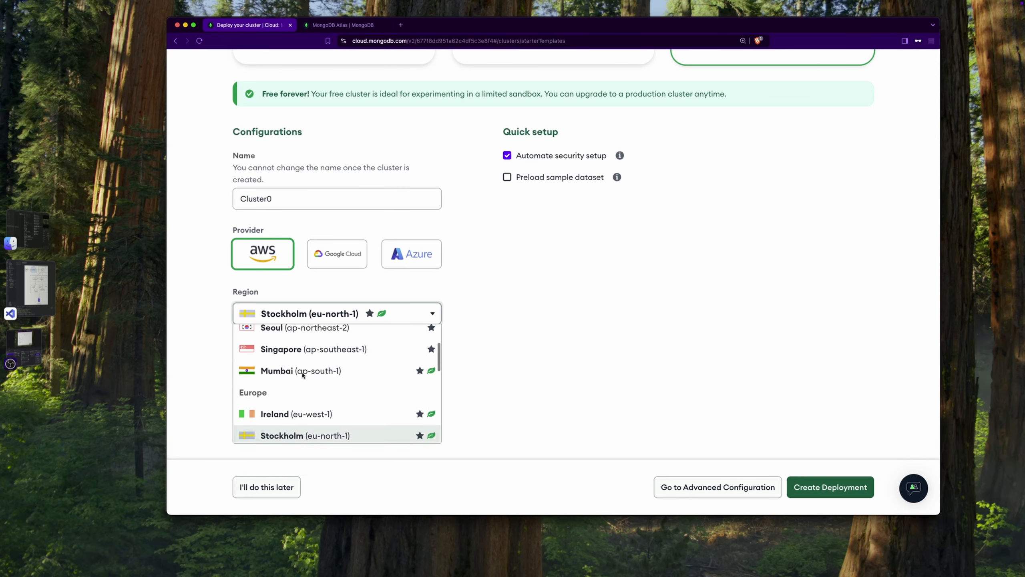
pyautogui.scroll(-3, 322, 397)
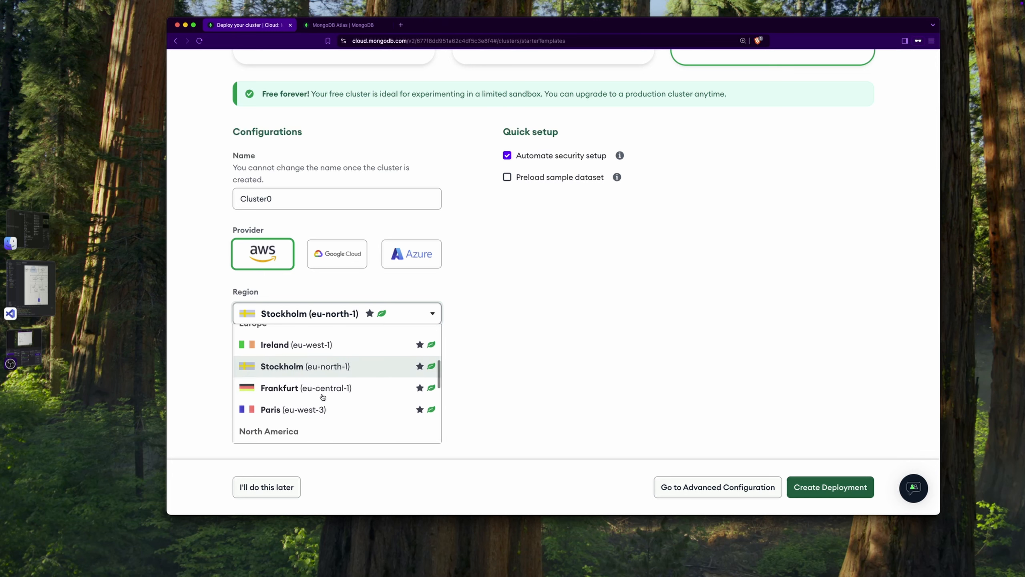
pyautogui.click(290, 392)
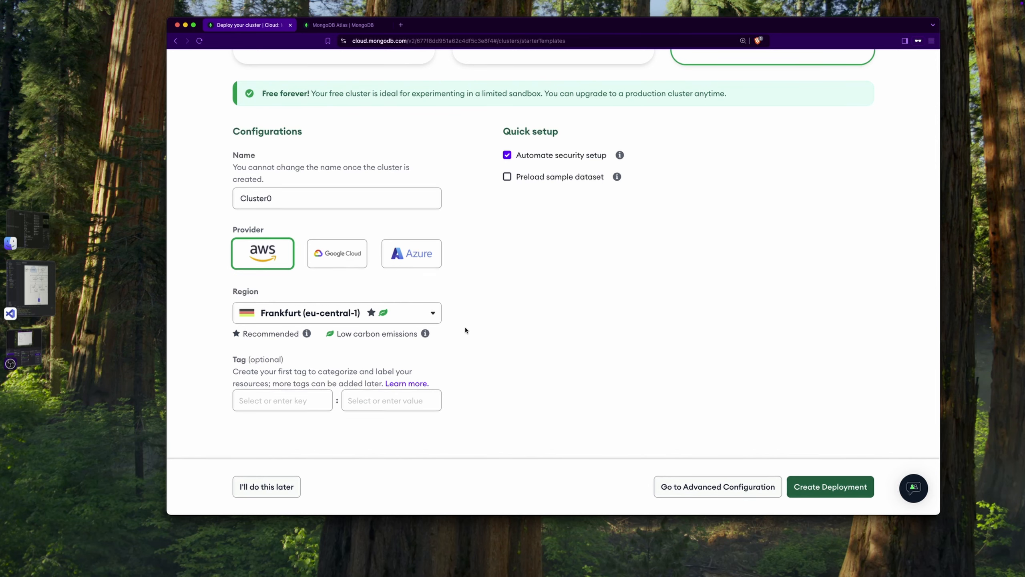
# Create the deployment and complete the image verification by selecting all the mountain pictures
pyautogui.scroll(3, 443, 294)
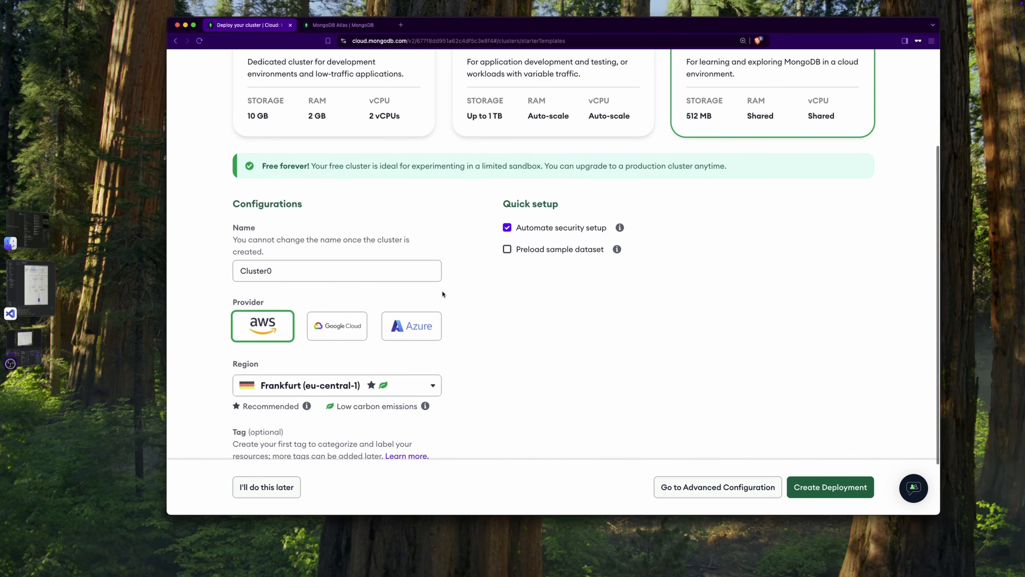
pyautogui.scroll(-3, 538, 365)
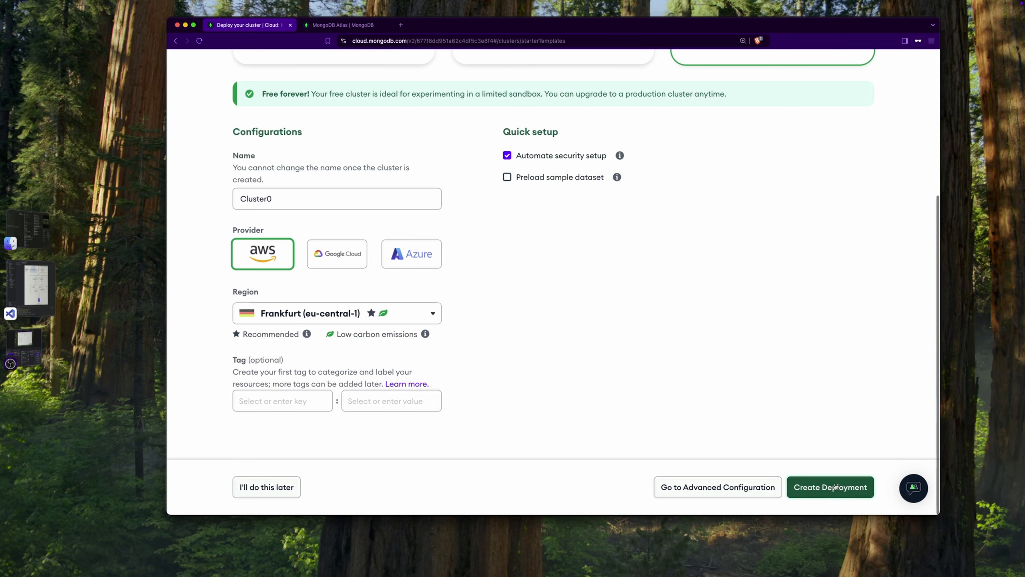
pyautogui.click(818, 491)
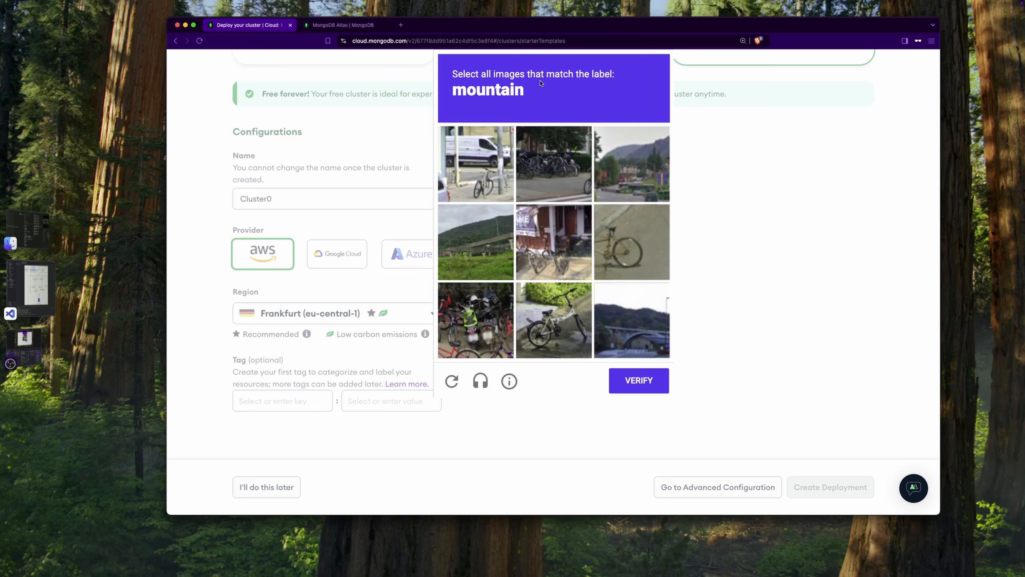
pyautogui.click(632, 166)
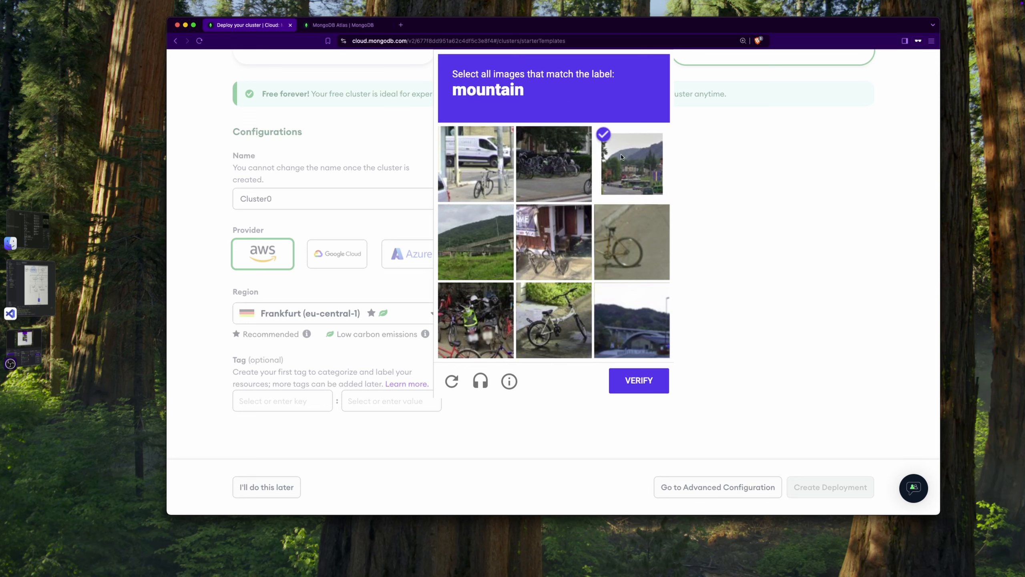
pyautogui.click(479, 251)
pyautogui.click(628, 327)
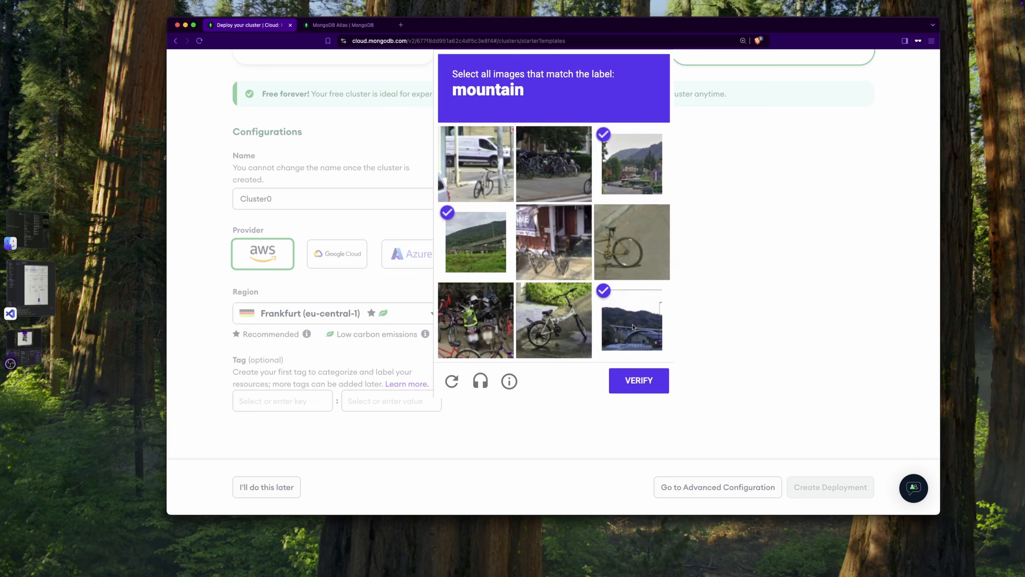
pyautogui.click(638, 380)
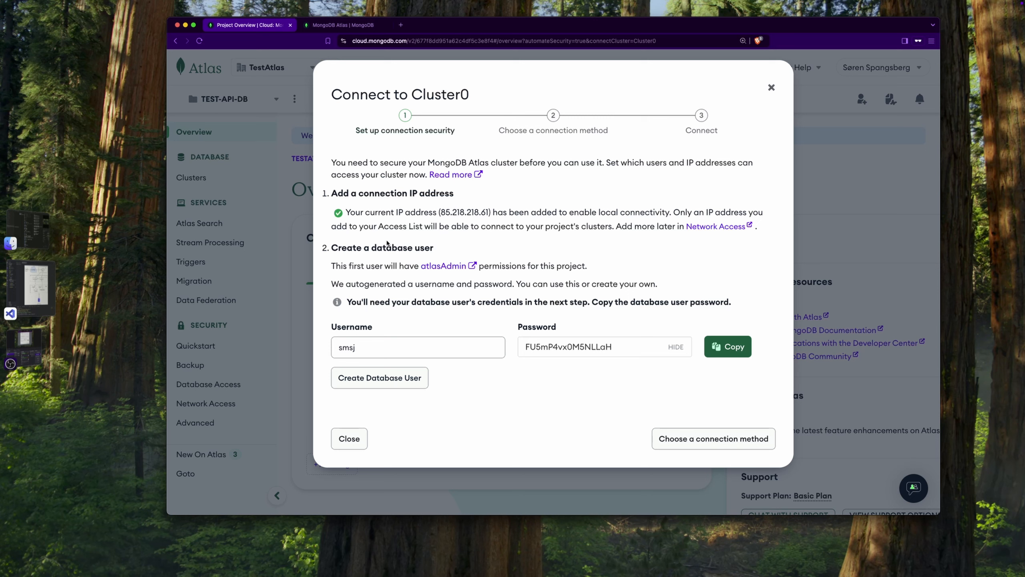
# Replace the suggested database username with dbuser and create the database user with the autogenerated password
pyautogui.click(366, 351)
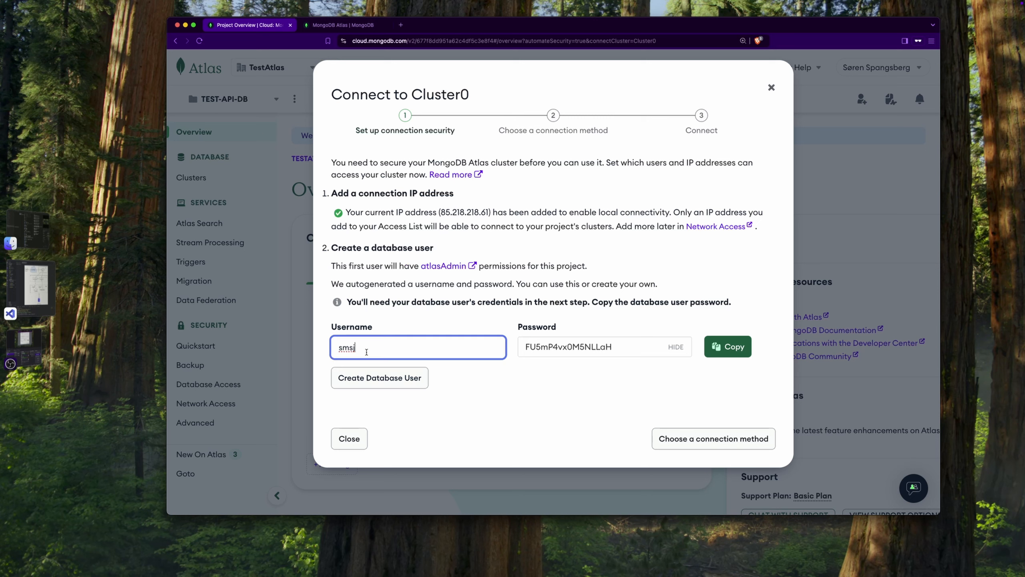
pyautogui.press('BackSpace')
pyautogui.press('BackSpace')
pyautogui.press('BackSpace')
pyautogui.press('BackSpace')
pyautogui.write('dbuser')
pyautogui.click(366, 379)
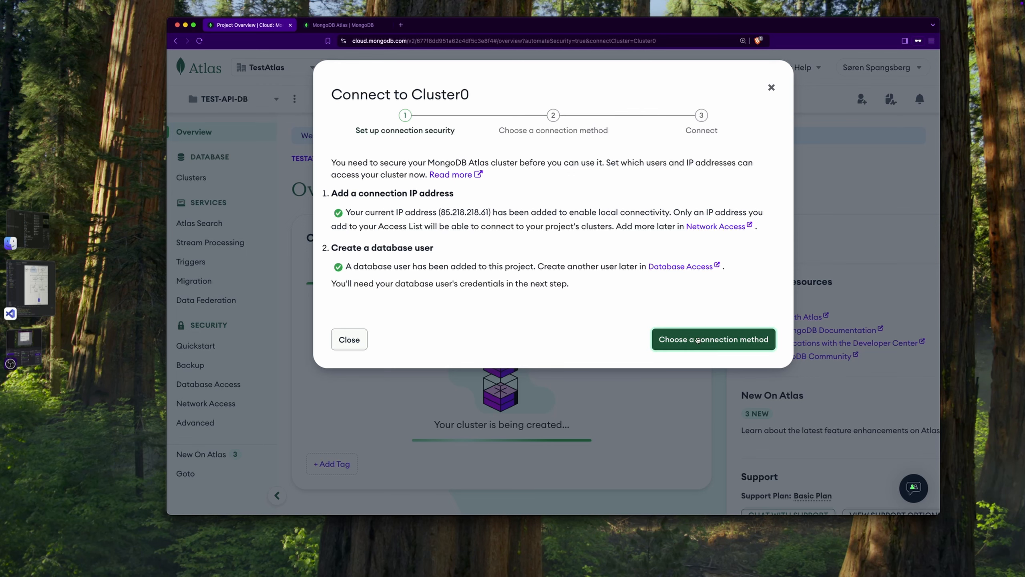
# Open the Drivers connection method for Cluster0 and examine the available driver languages and versions
pyautogui.click(710, 341)
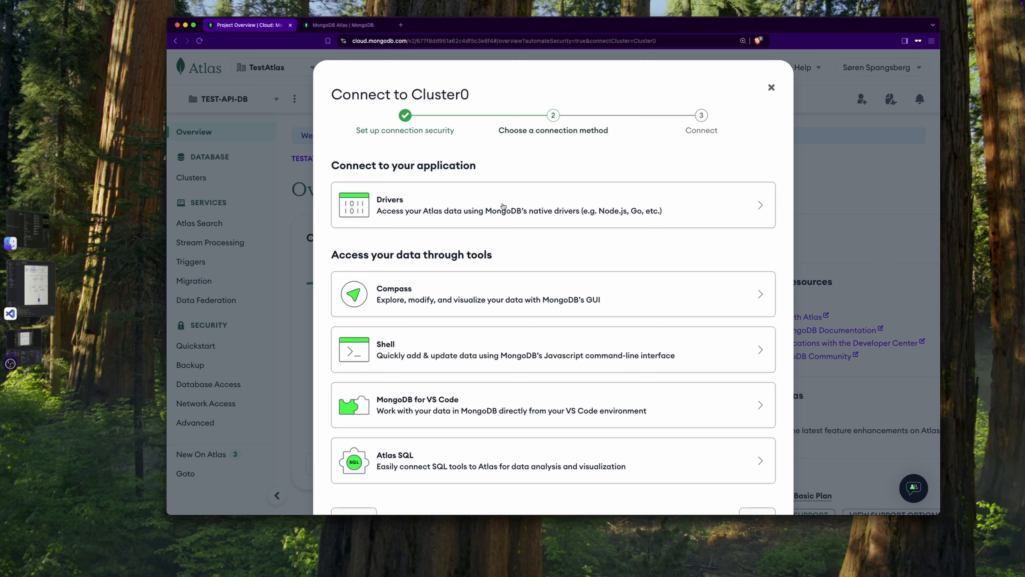
pyautogui.click(565, 210)
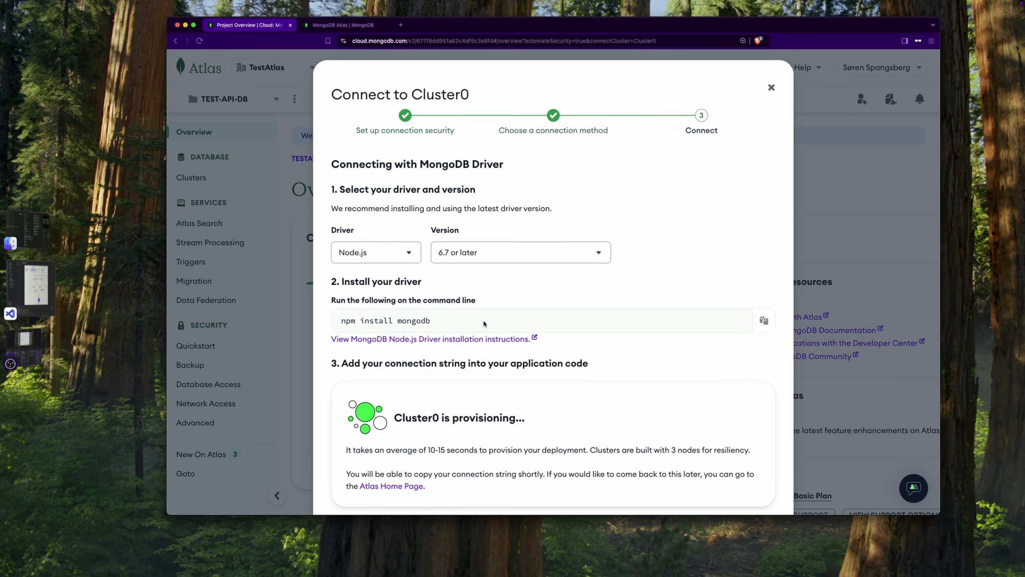
pyautogui.click(410, 258)
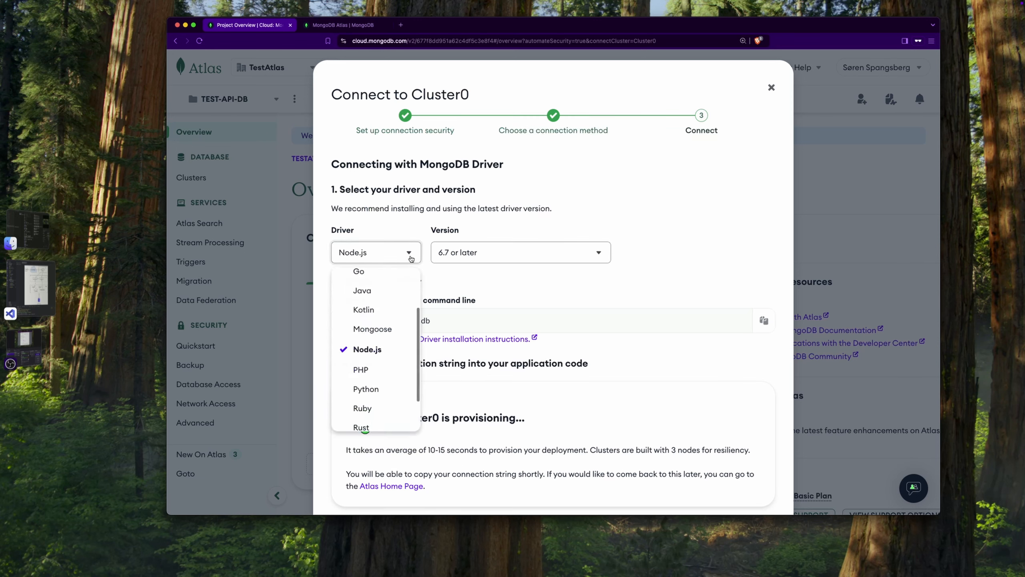
pyautogui.scroll(3, 375, 351)
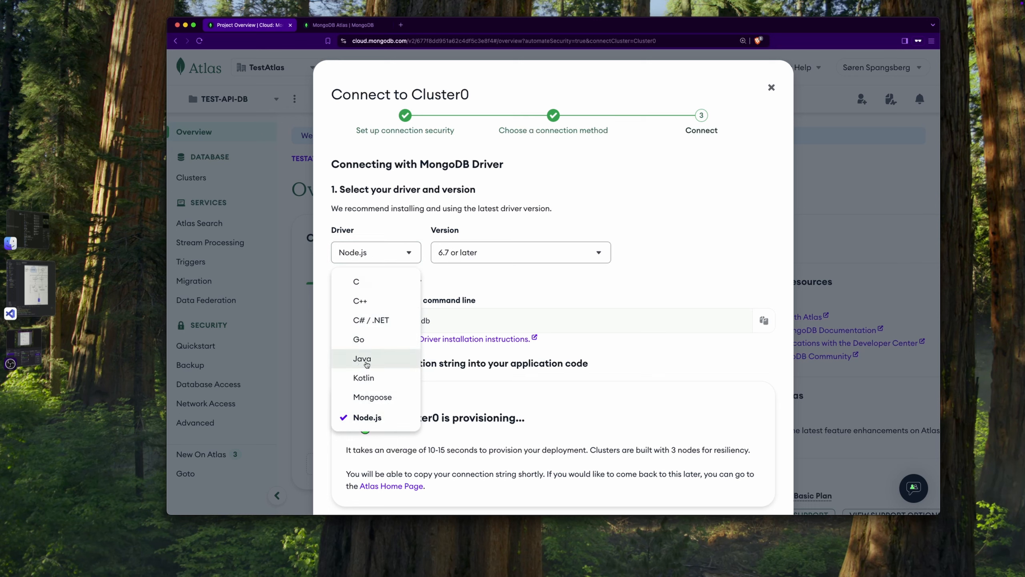
pyautogui.click(521, 252)
pyautogui.click(695, 207)
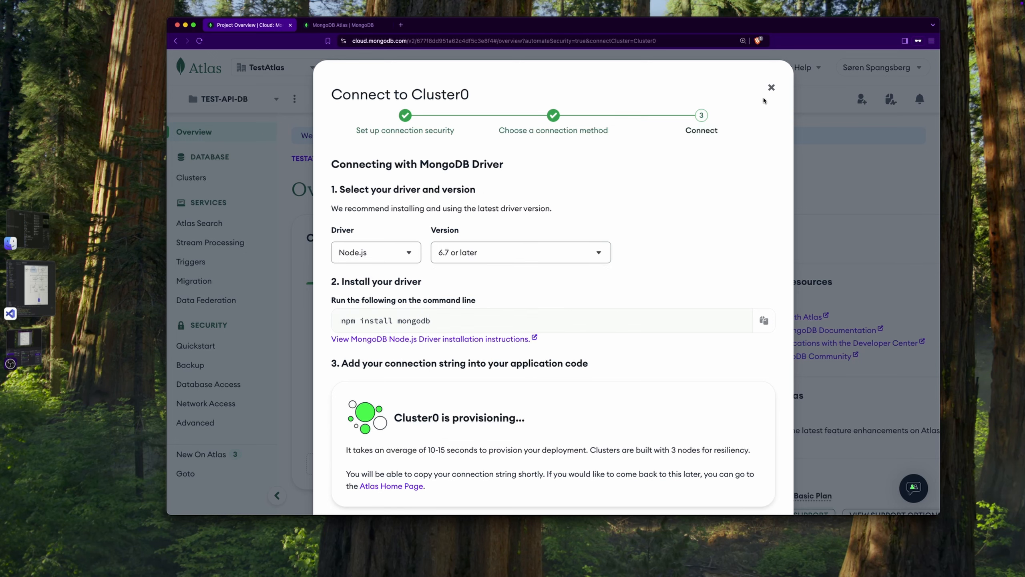
# Close the Cluster0 connection dialog and open the project's Clusters page
pyautogui.click(770, 88)
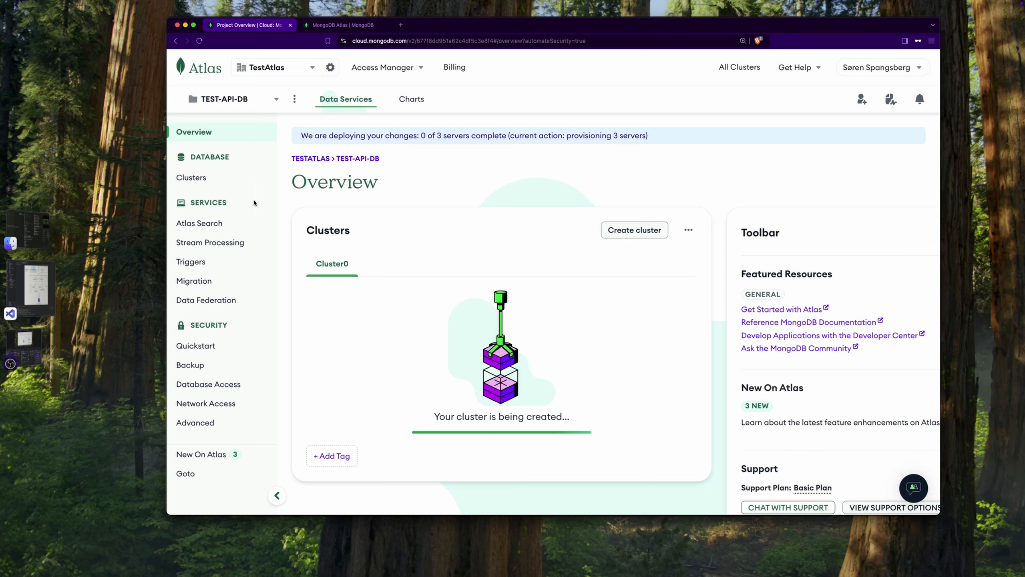
pyautogui.click(191, 177)
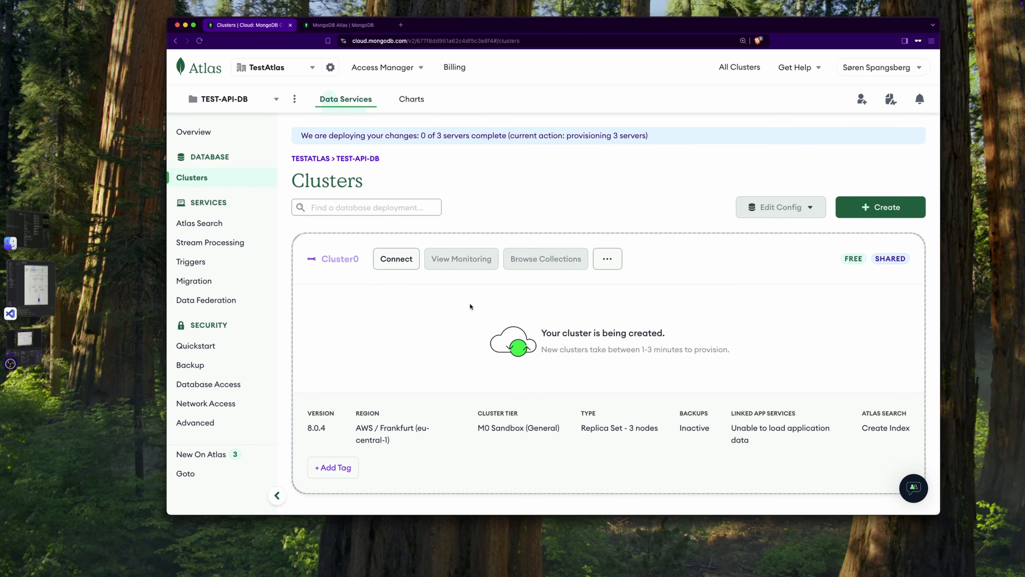